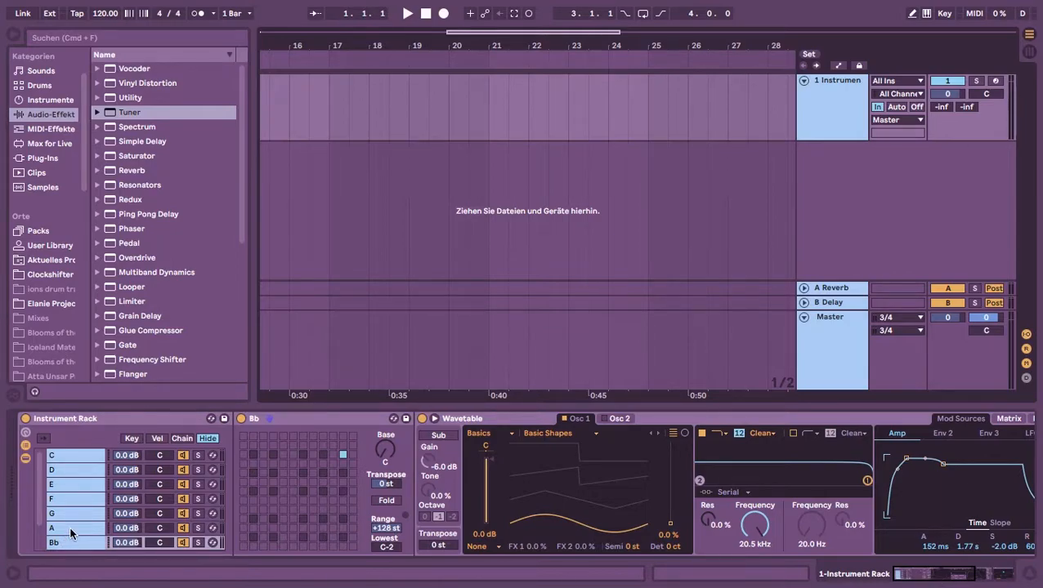
Inspect the Instrument Rack's note chains and the note mapping devices in the Bb and C chains
drag(941, 575, 894, 579)
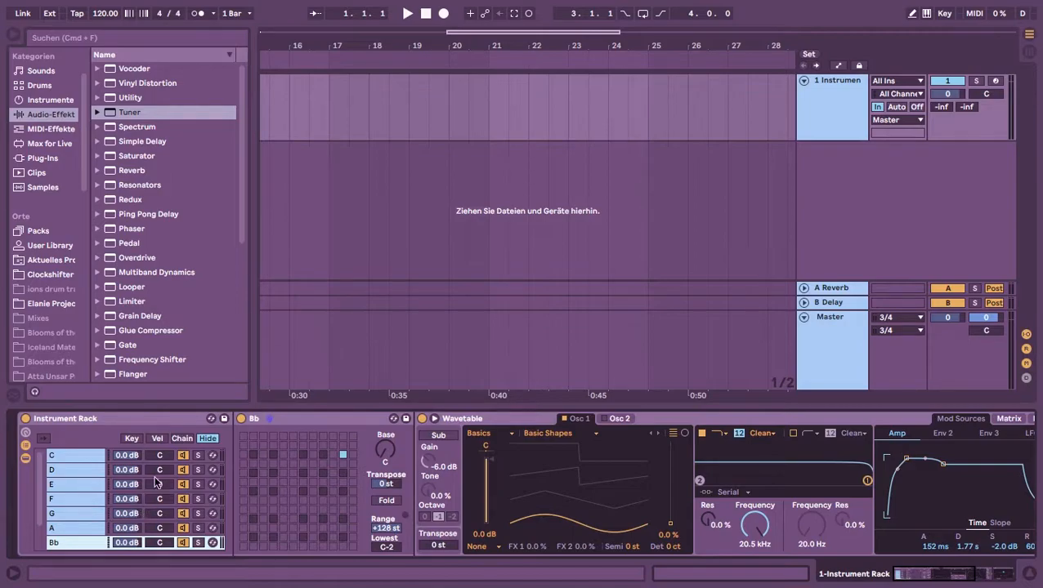
click(129, 420)
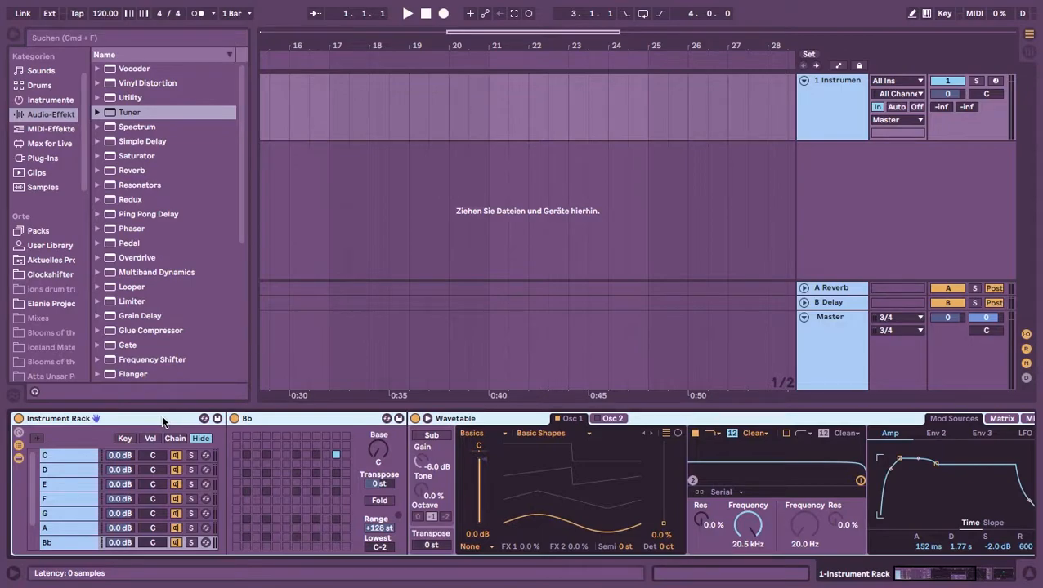
click(307, 420)
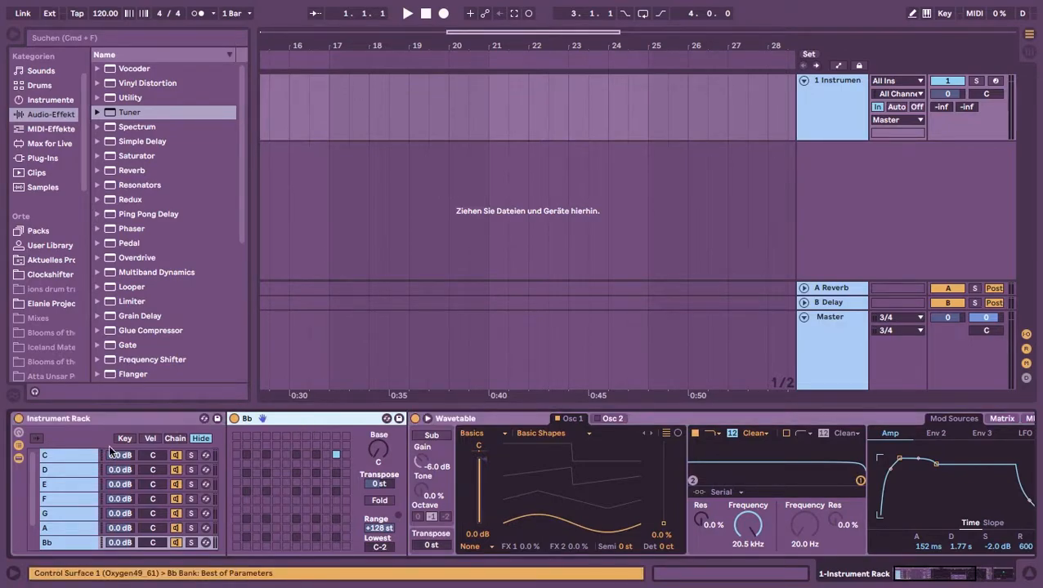
click(52, 455)
key(Delete)
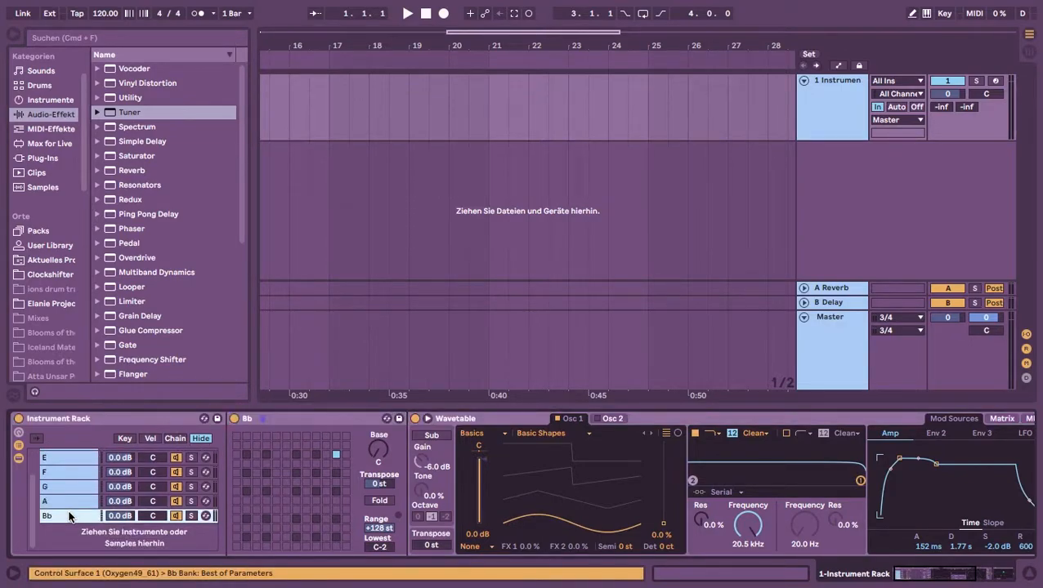
key(super+z)
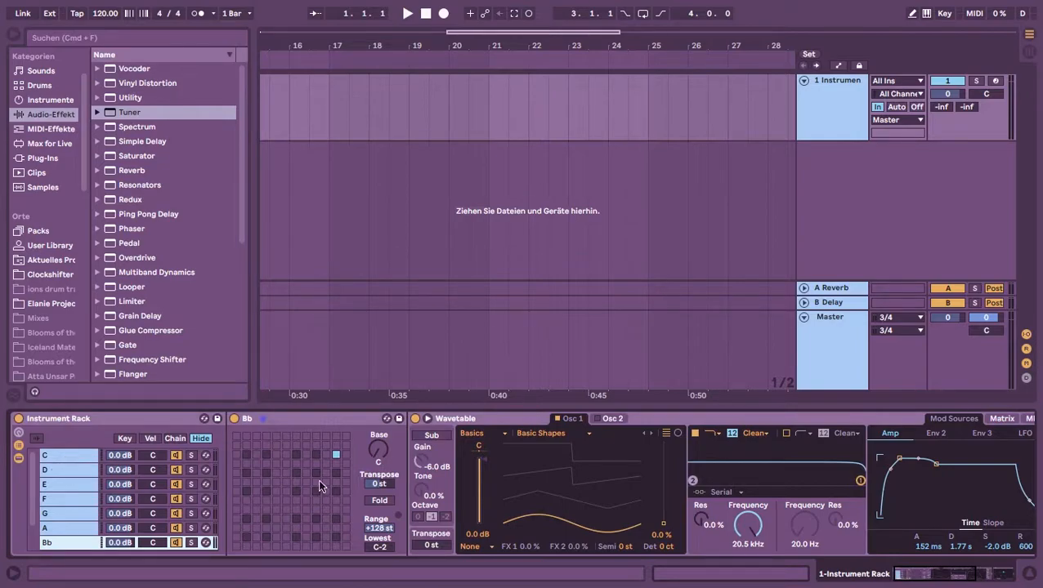
click(62, 455)
click(290, 421)
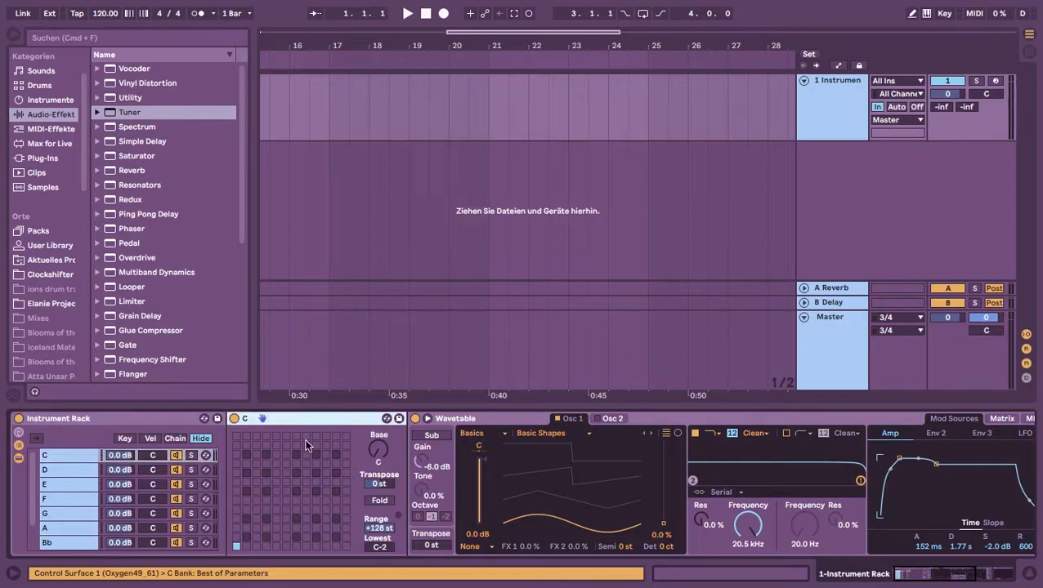
Show the MIDI effects in the browser and compare the Scale devices of the D and C chains
click(47, 129)
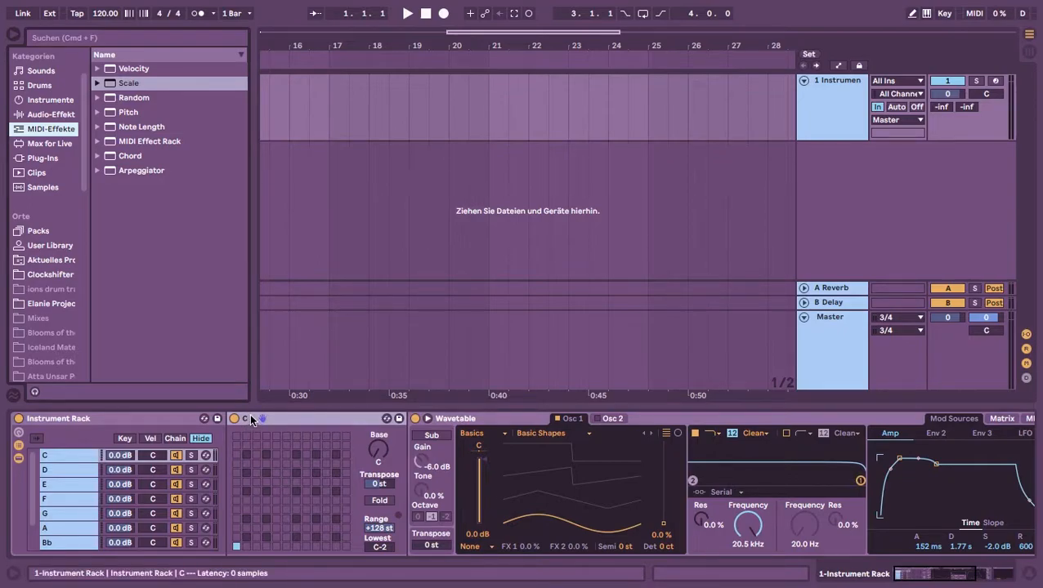
click(84, 469)
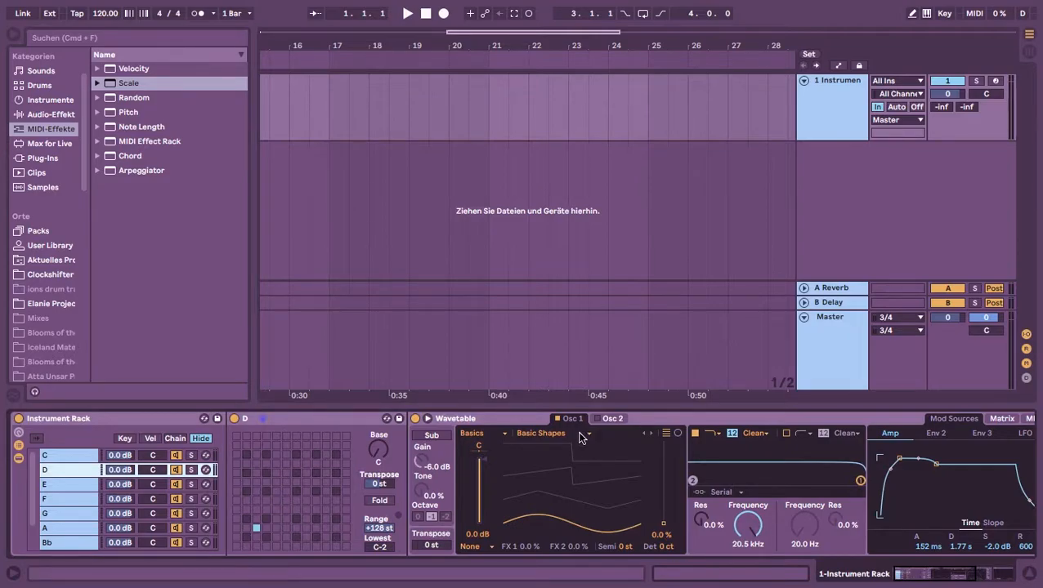
click(78, 460)
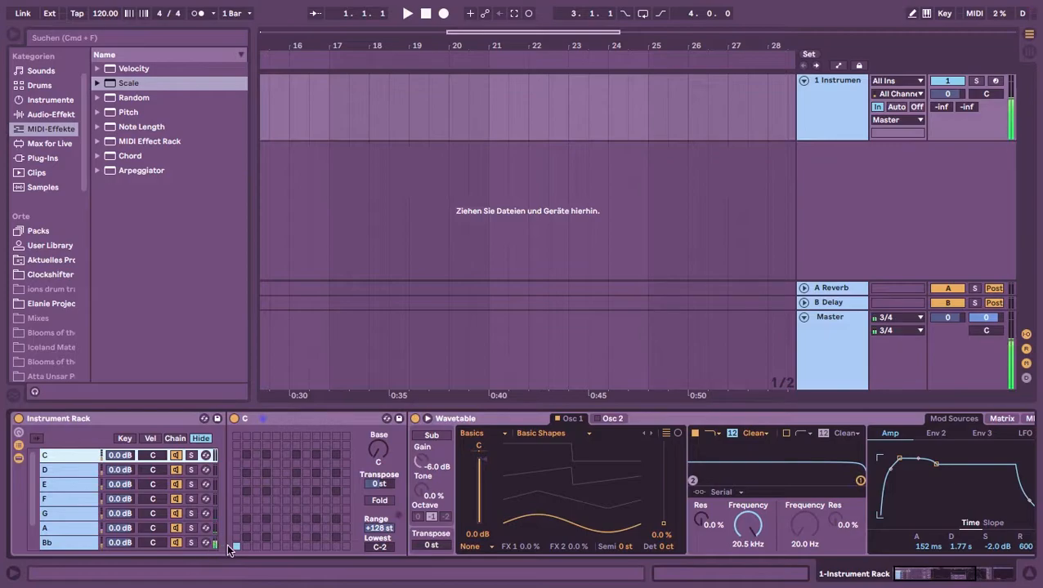
scroll(197, 519, down, 2)
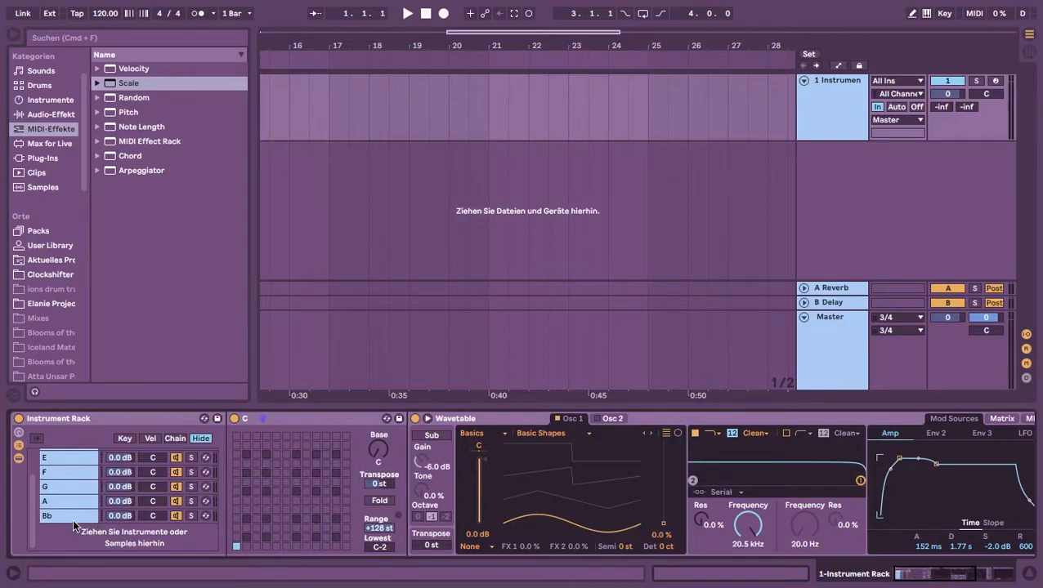
scroll(74, 517, up, 2)
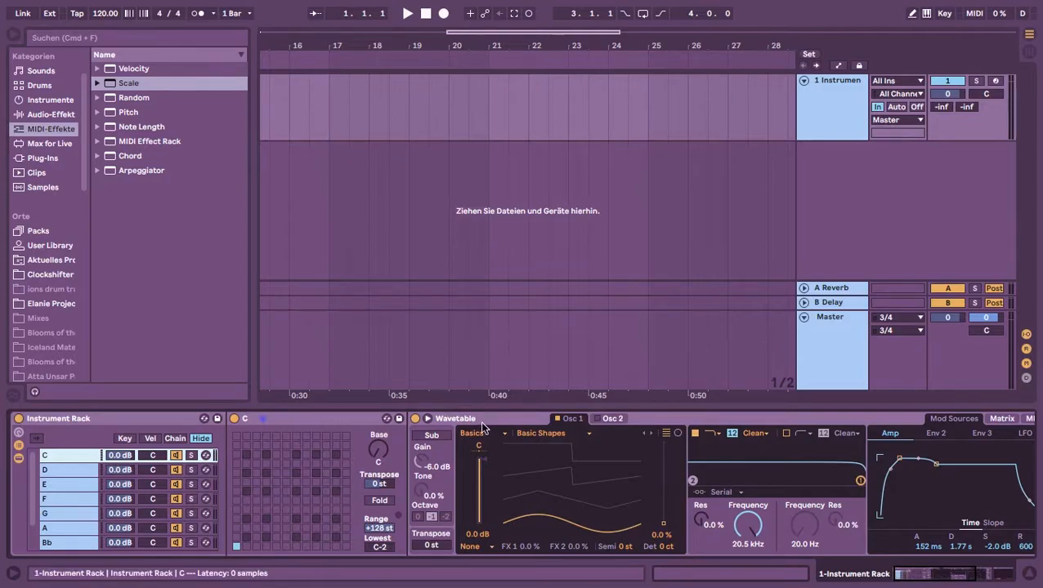
Set the Osc 1 detune to 3.91 cents in the G chain's Wavetable
drag(932, 575, 892, 579)
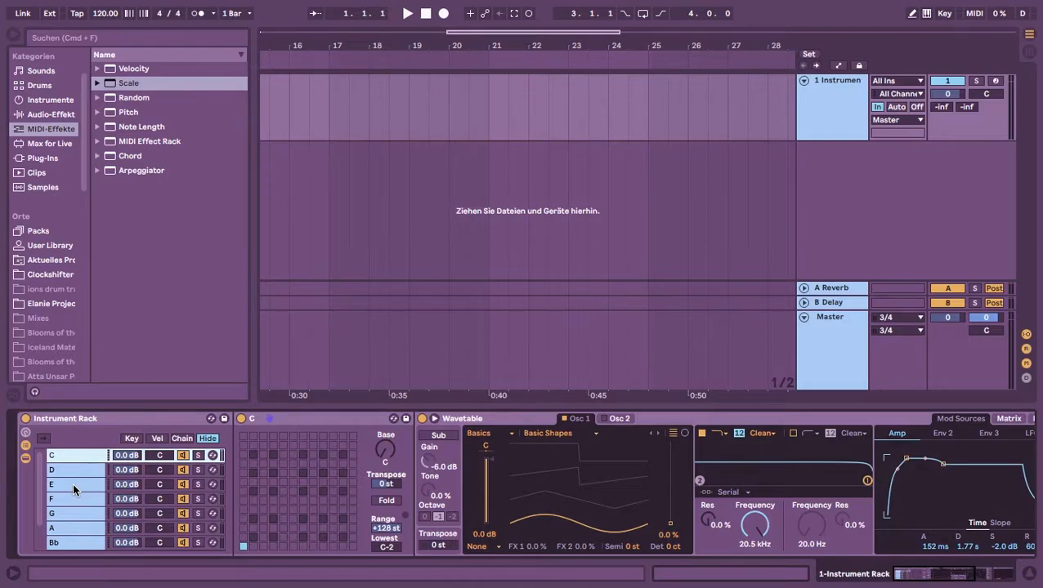
click(75, 471)
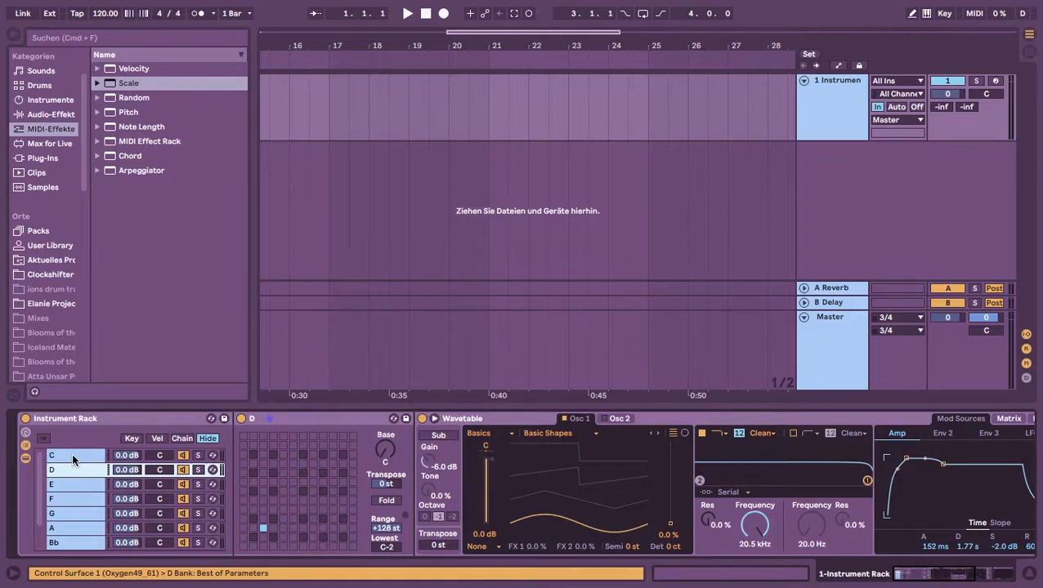
click(70, 497)
scroll(83, 507, down, 1)
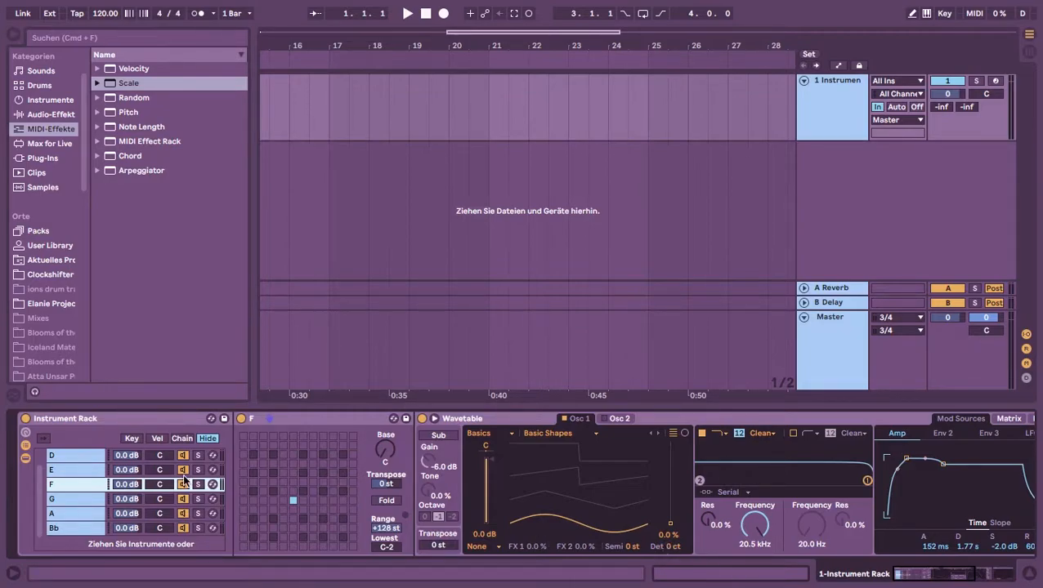
click(75, 498)
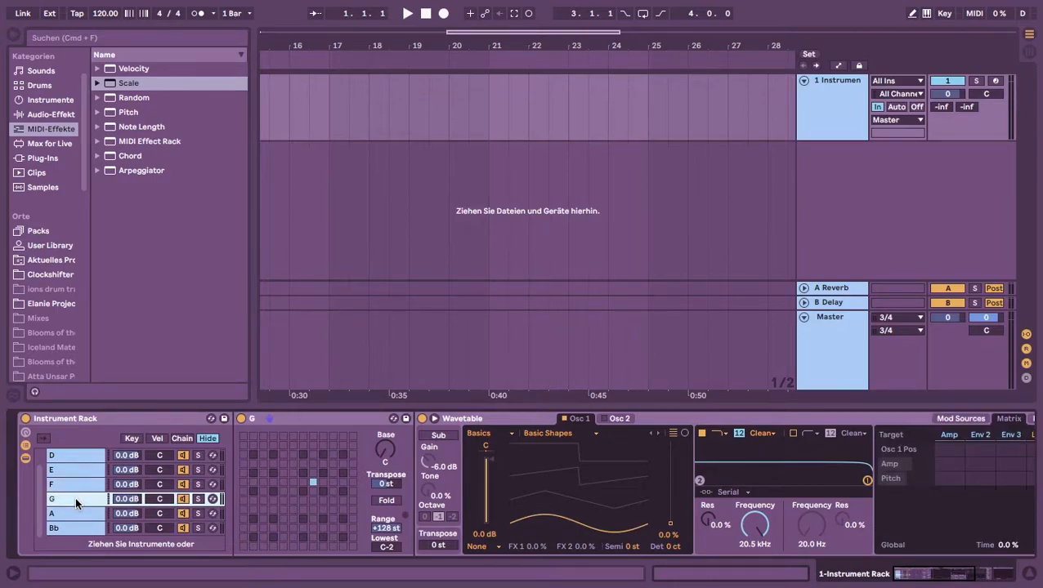
click(669, 549)
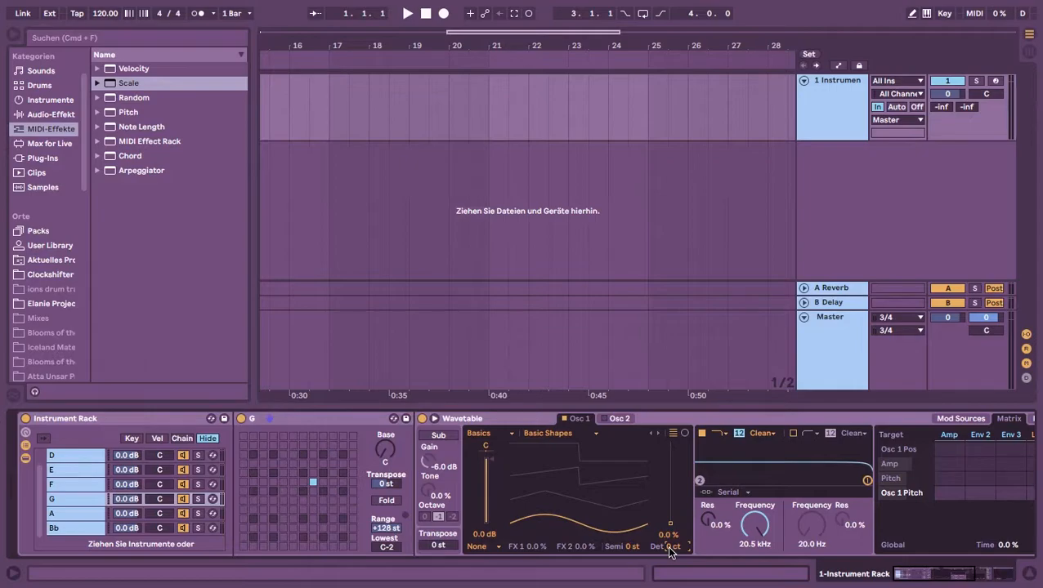
text(3.91)
key(Return)
Inspect the Tuner with its cents display switched off and back on
drag(929, 580, 1004, 583)
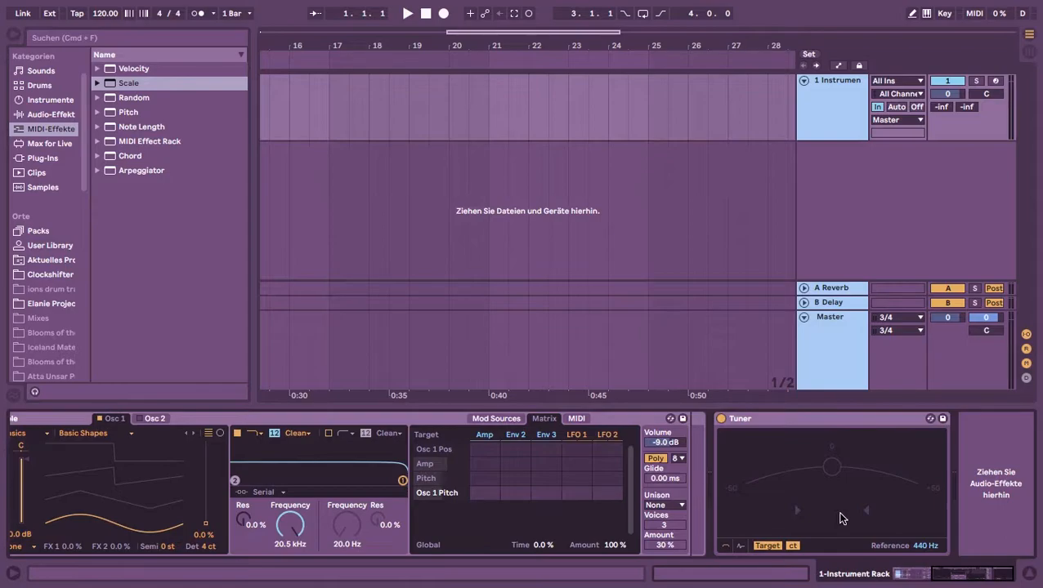
click(792, 546)
click(793, 546)
Set the Osc 1 detune to -14 ct in the A chain's Wavetable and check the pitch on the Tuner
drag(940, 577, 894, 576)
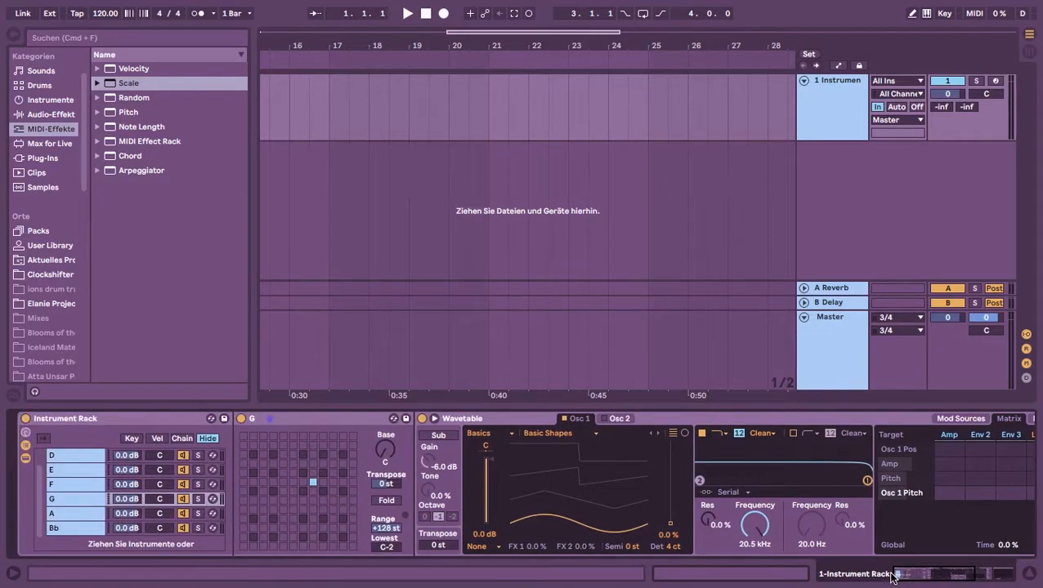
click(78, 514)
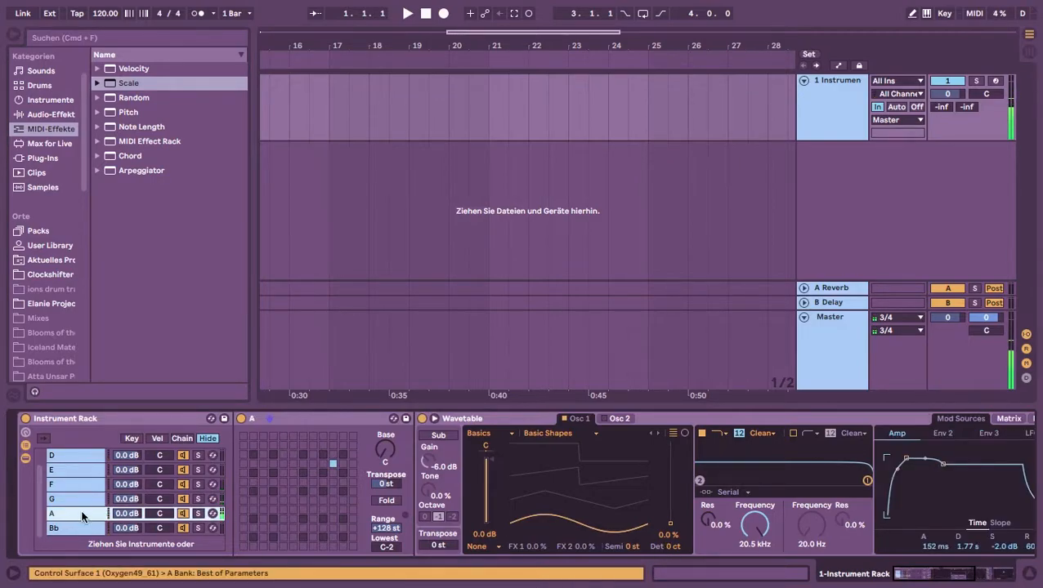
click(674, 547)
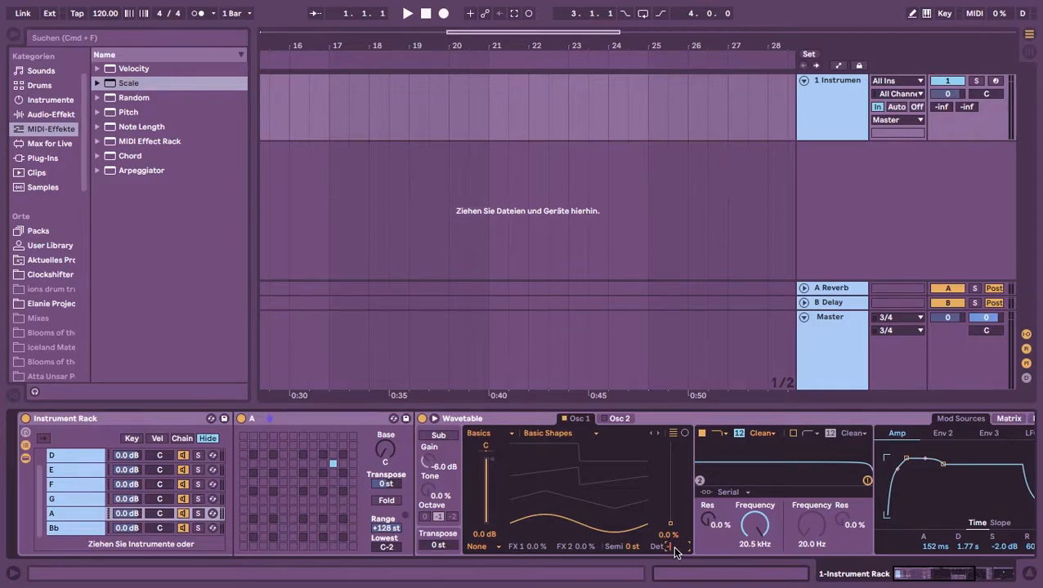
text(12.68)
key(Return)
drag(954, 573, 1019, 583)
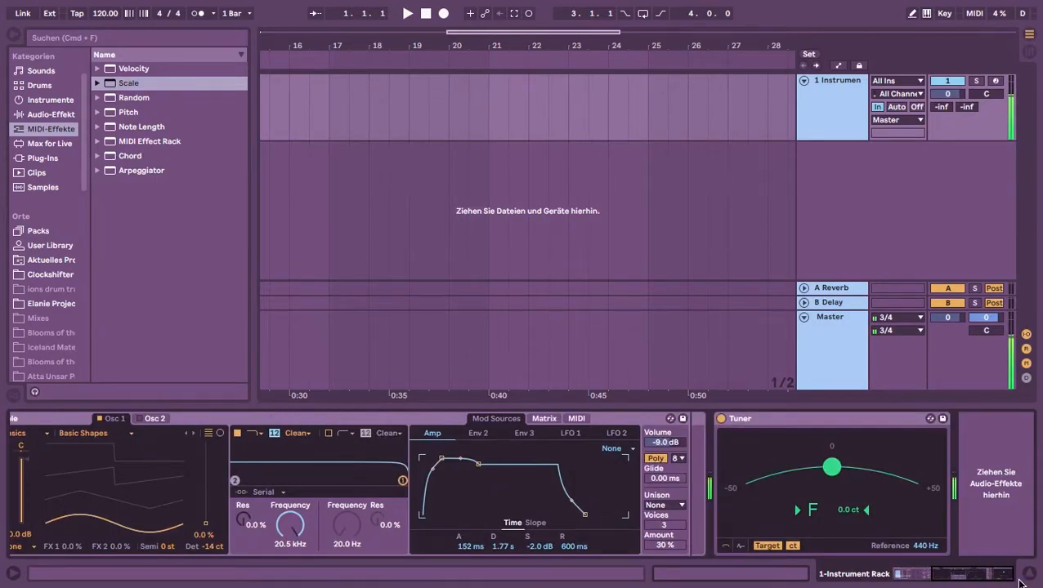
drag(1019, 583, 905, 577)
scroll(99, 487, down, 2)
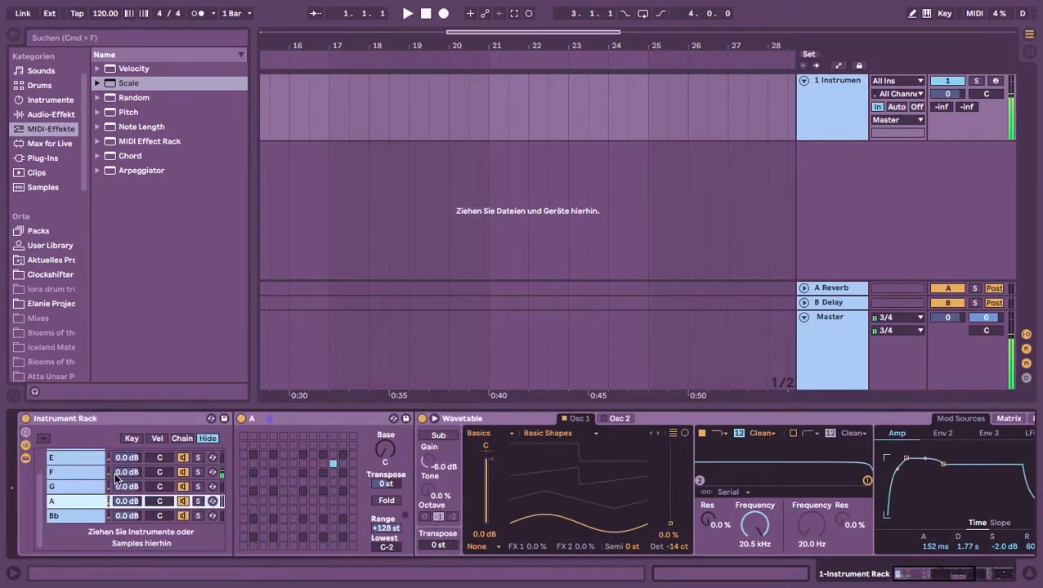
Set the Osc 1 detune to 1.955 cents in the C chain's Wavetable
scroll(99, 487, up, 3)
click(78, 455)
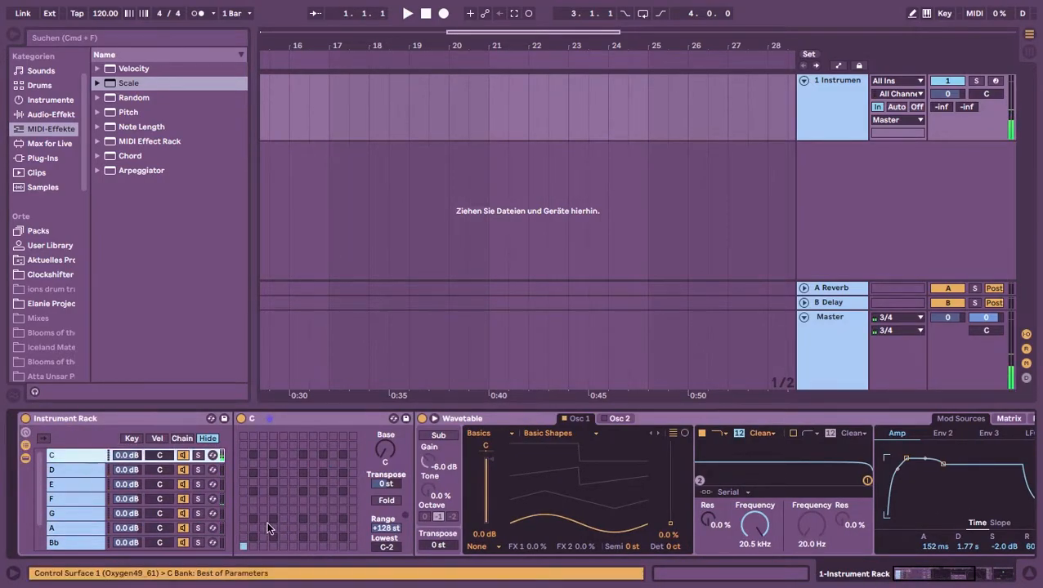
click(672, 548)
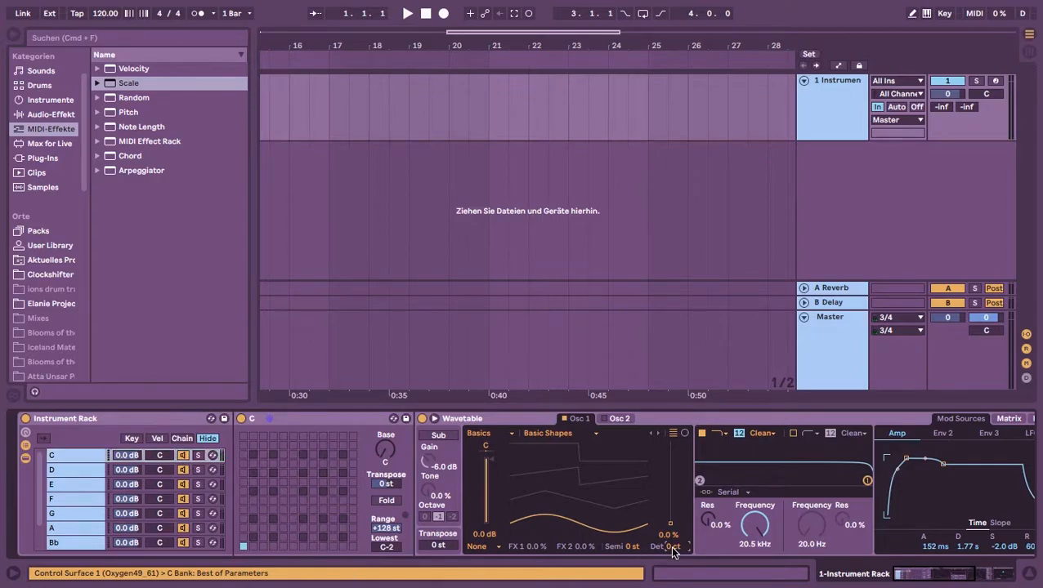
text(1.955)
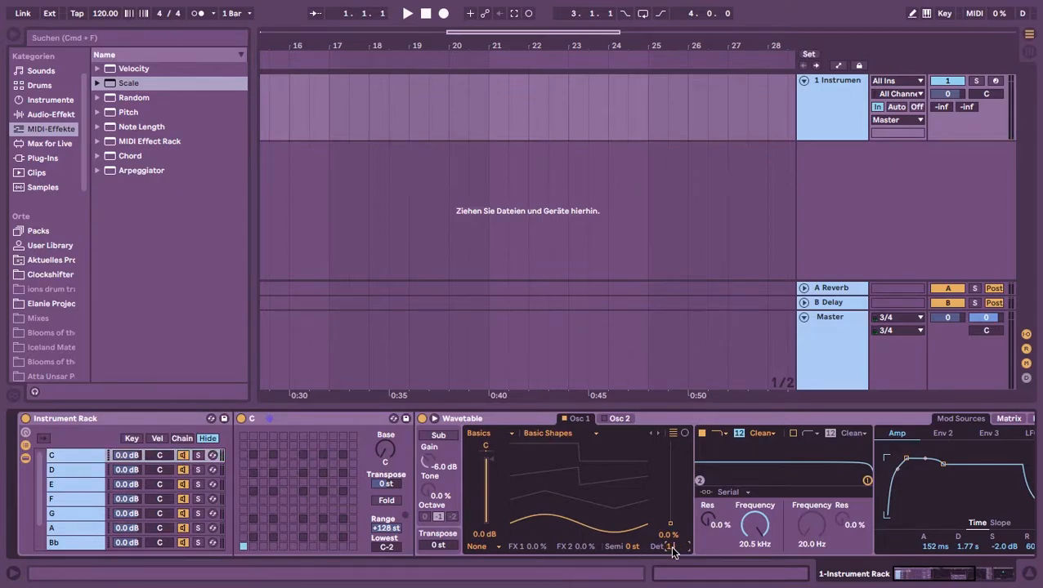
key(Return)
Set the Osc 1 detune to -11.73 cents in the E chain's Wavetable
scroll(70, 530, down, 2)
scroll(72, 498, up, 1)
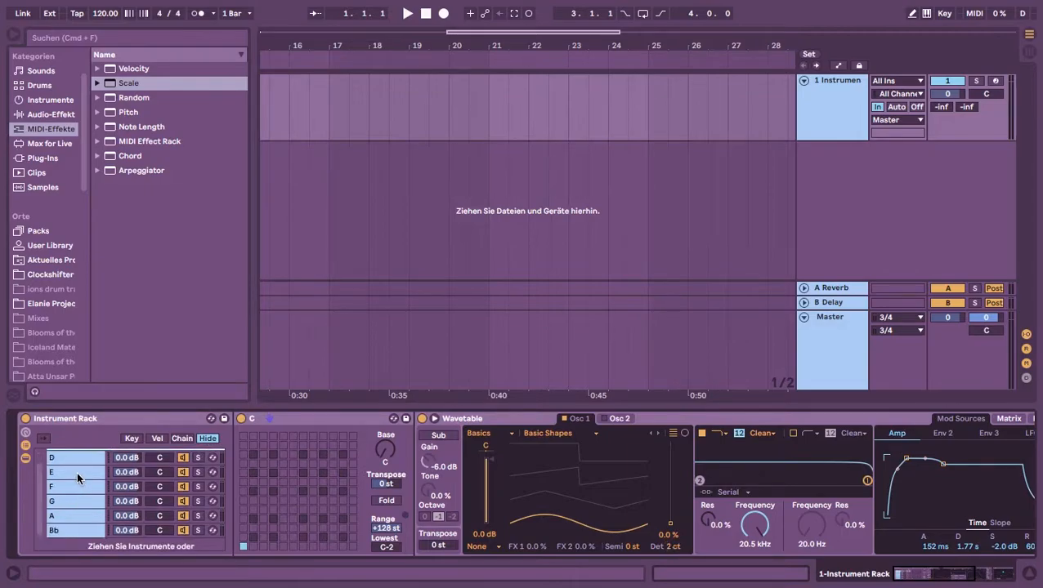
click(77, 472)
click(668, 547)
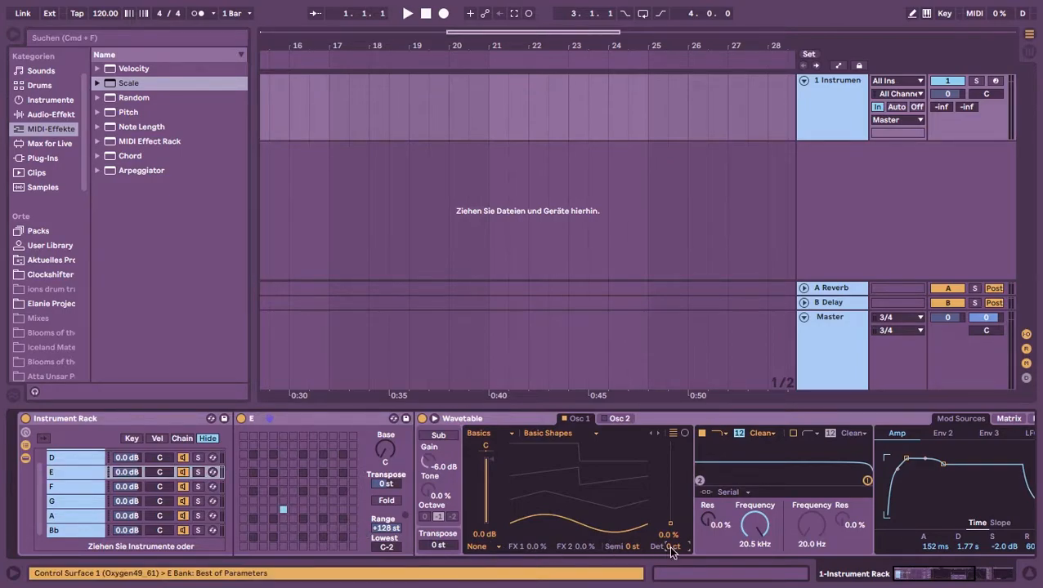
text(-11.73)
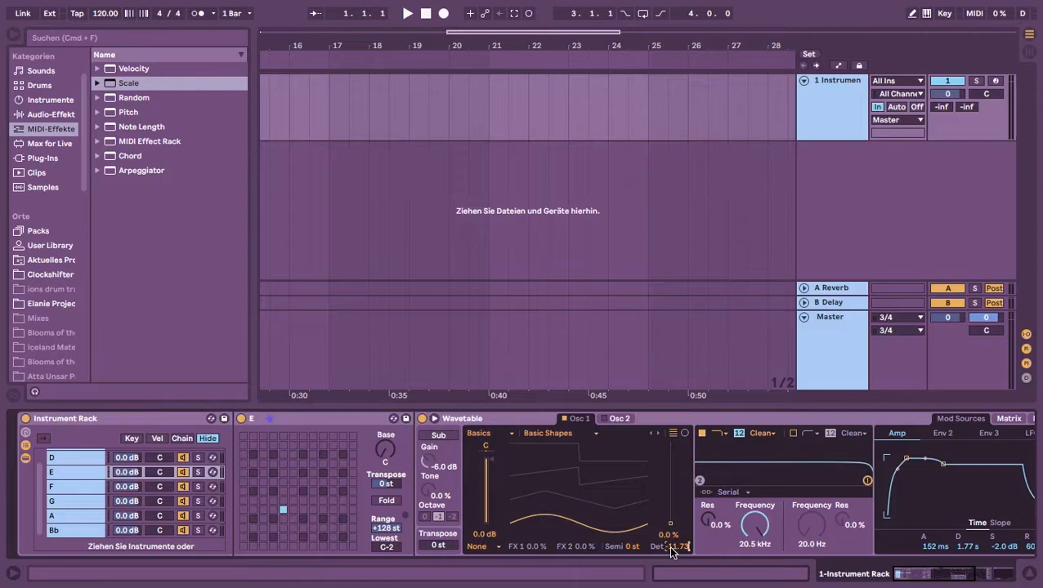
key(Return)
Set the Osc 1 detune to -2 ct in the Bb chain's Wavetable
click(69, 480)
click(70, 470)
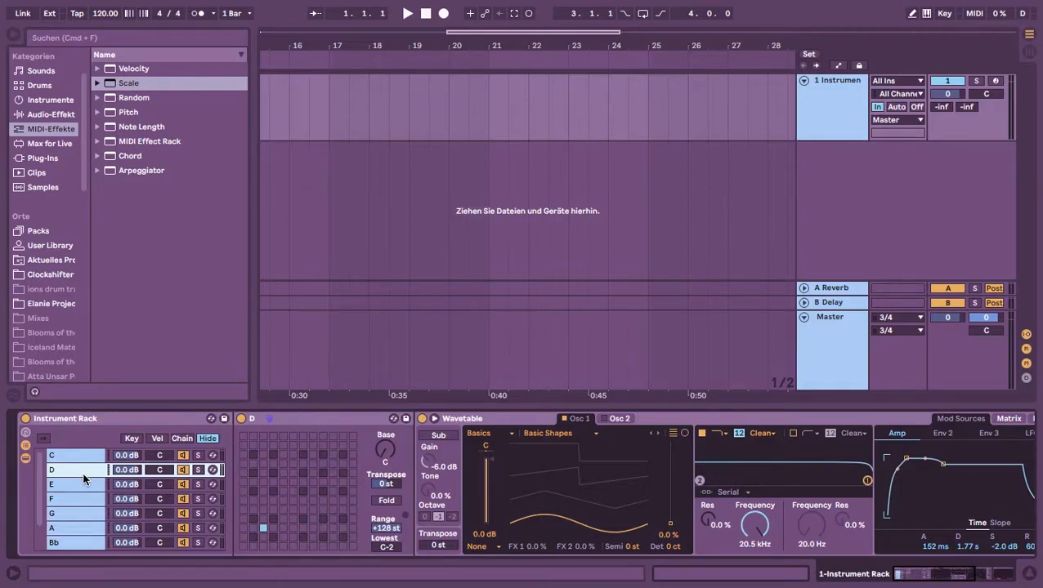
scroll(75, 523, down, 2)
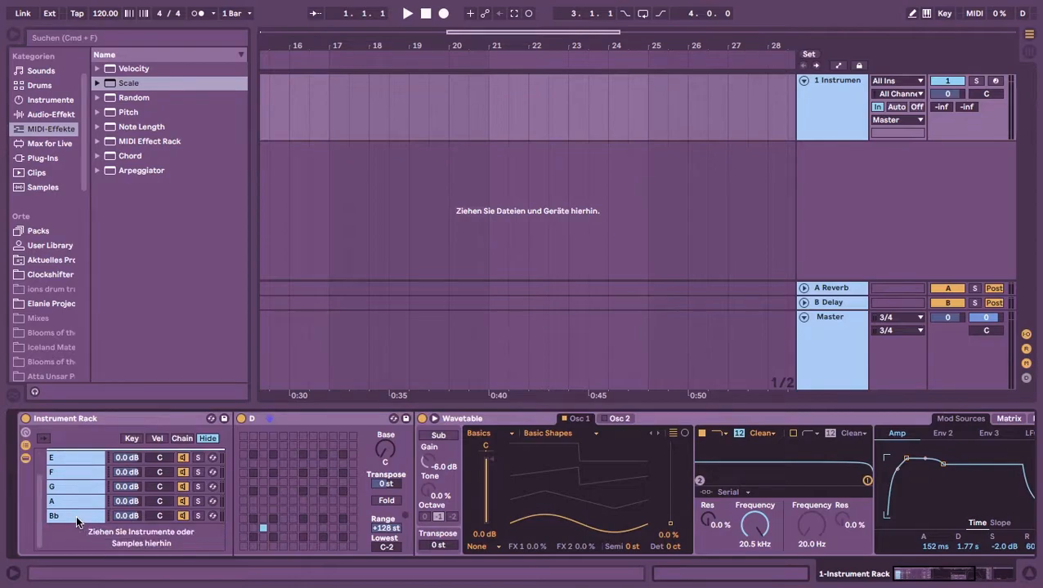
click(76, 515)
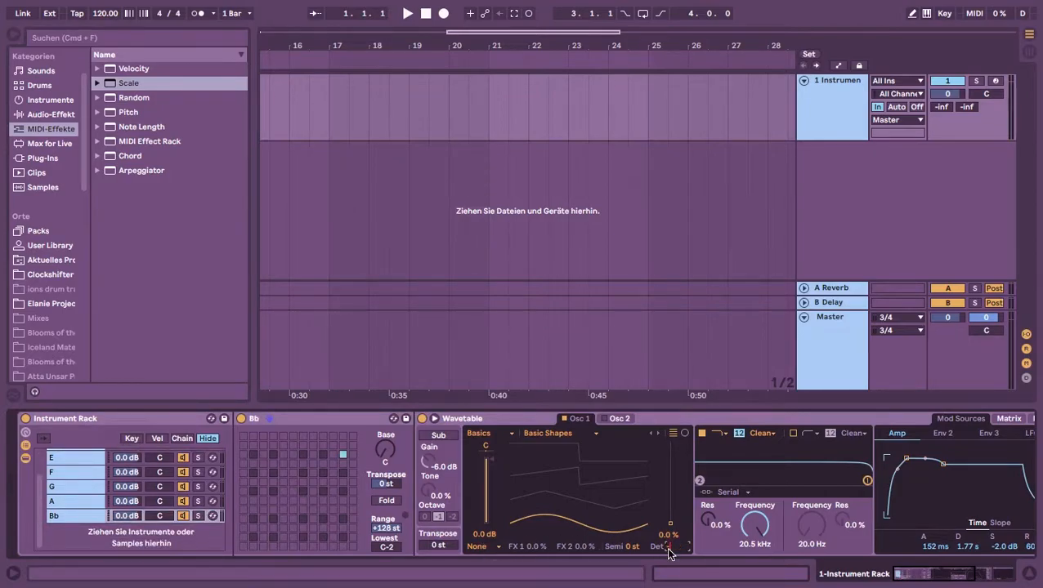
key(Return)
Set the Osc 1 detune to -16 ct in the D chain's Wavetable
scroll(101, 473, up, 2)
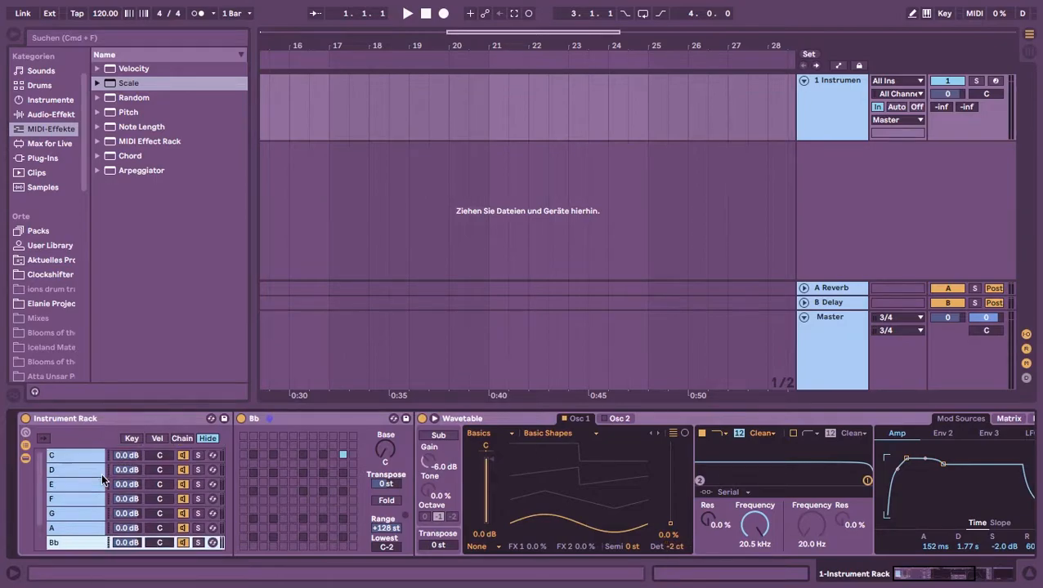
click(80, 471)
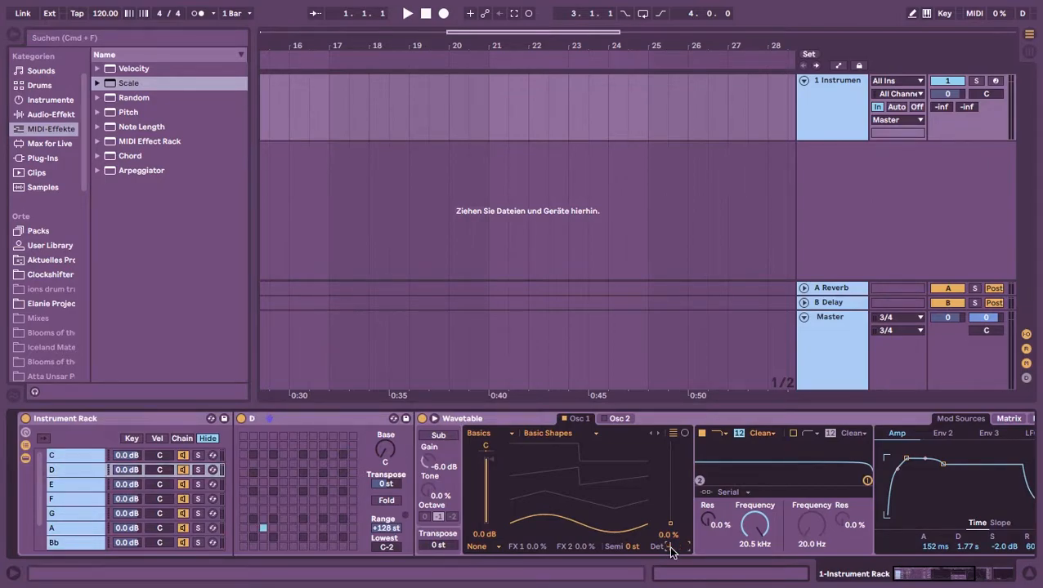
text(15.64)
key(Return)
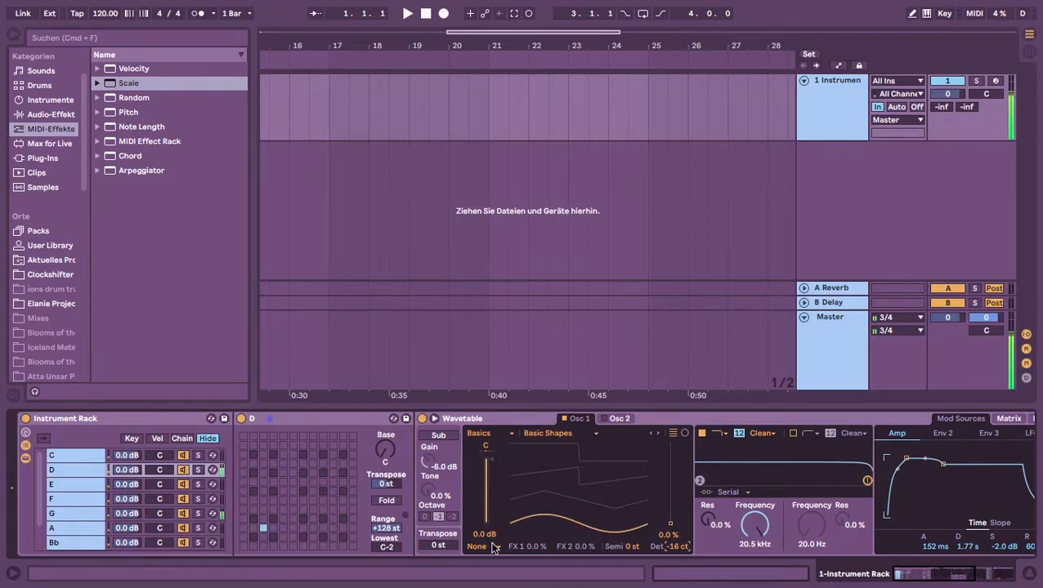
mouse_move(931, 577)
mouse_down()
mouse_move(986, 580)
mouse_move(929, 577)
mouse_up()
mouse_move(947, 577)
mouse_down()
mouse_move(981, 579)
mouse_move(956, 580)
mouse_up()
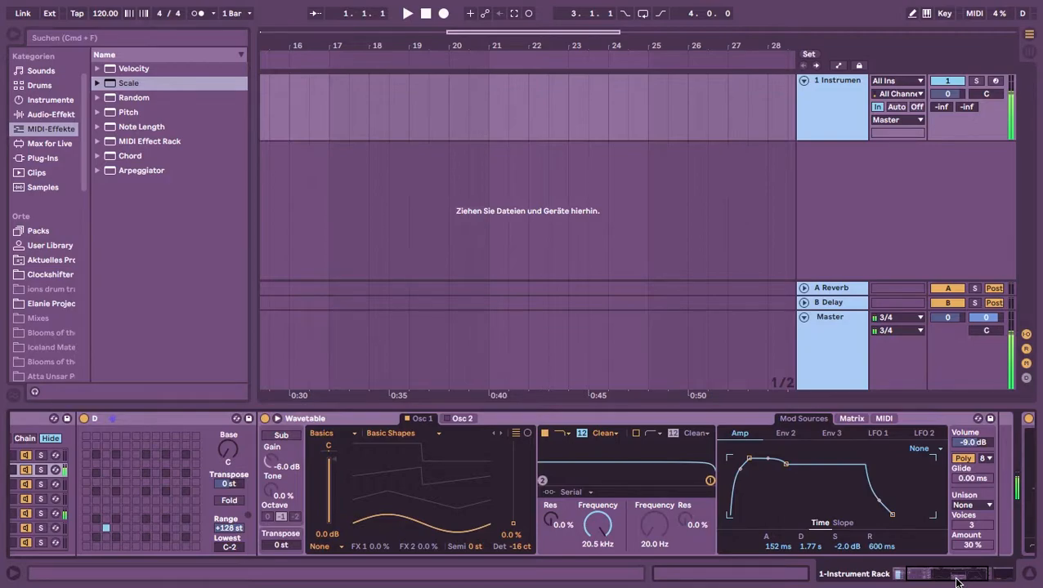
Map the Osc 1 detune of the D chain's Wavetable to MIDI controller CC 20 on channel 16
drag(933, 576, 912, 580)
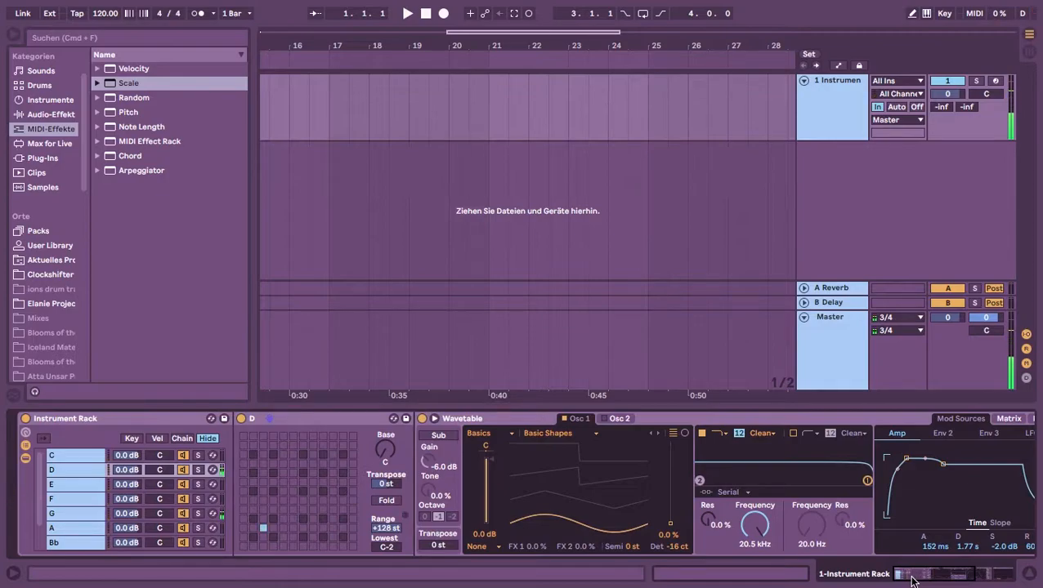
drag(915, 577, 979, 582)
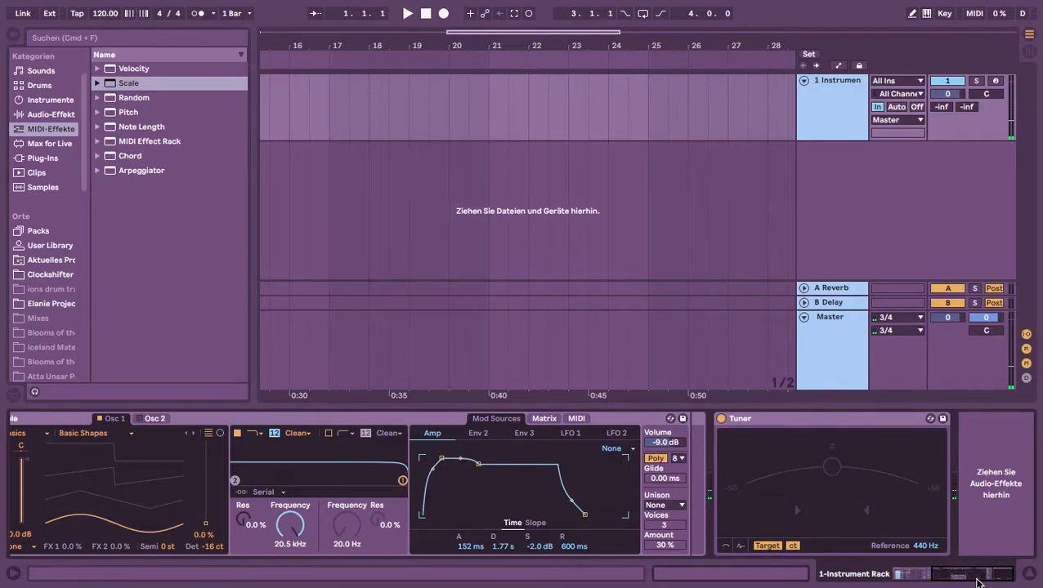
drag(978, 582, 897, 577)
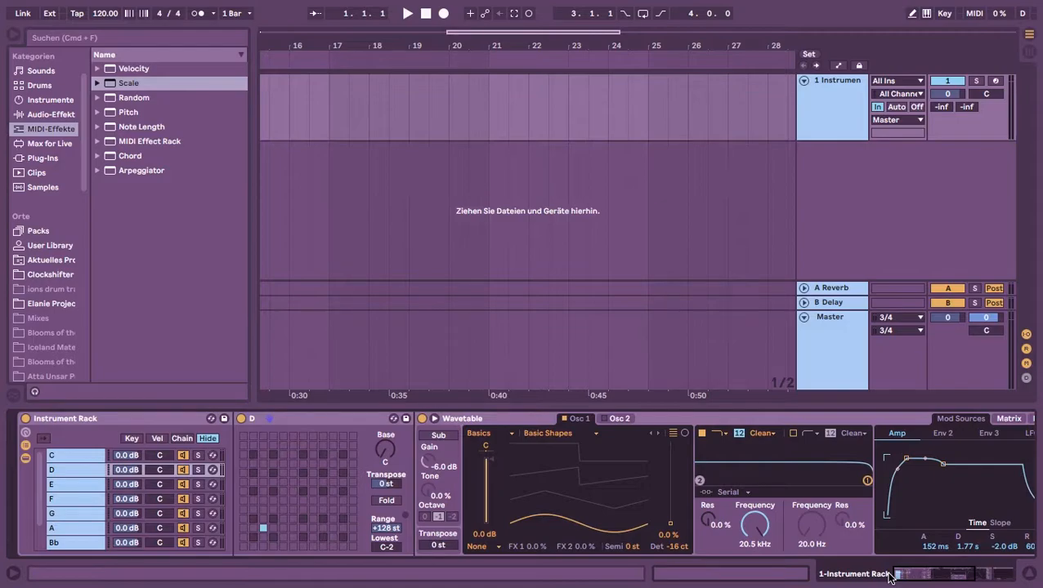
key(super+m)
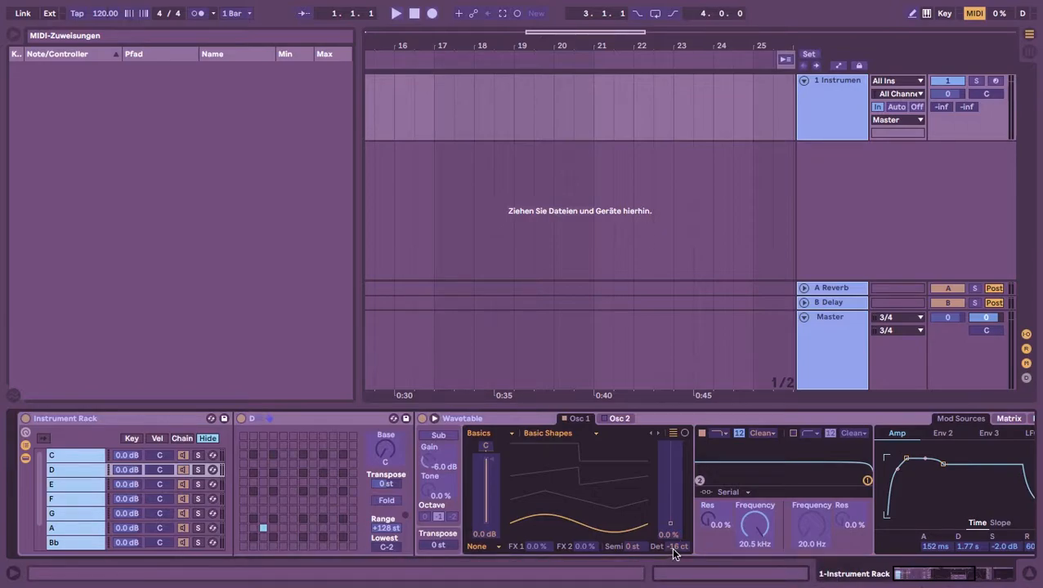
click(673, 552)
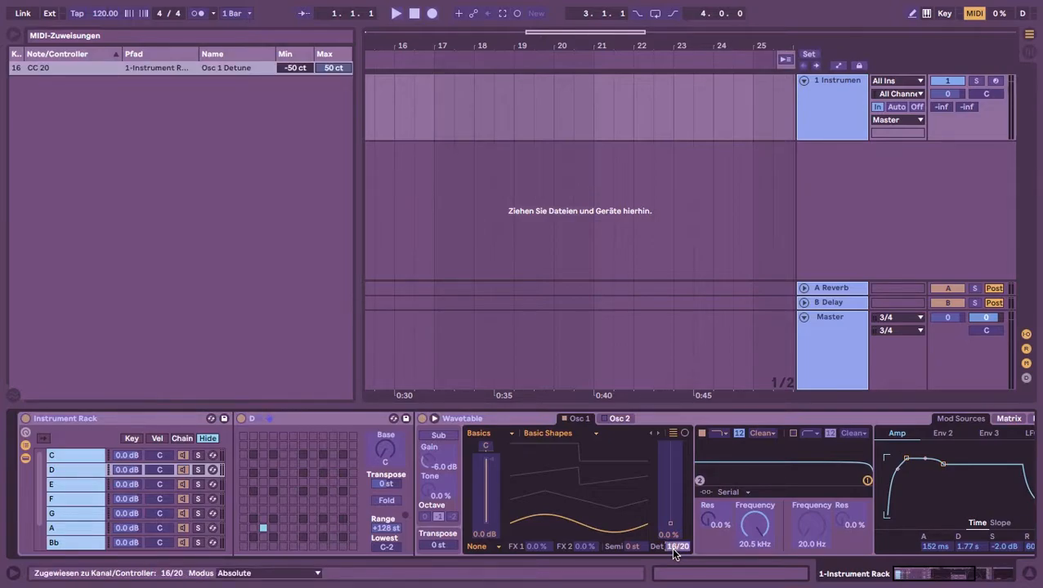
key(super+m)
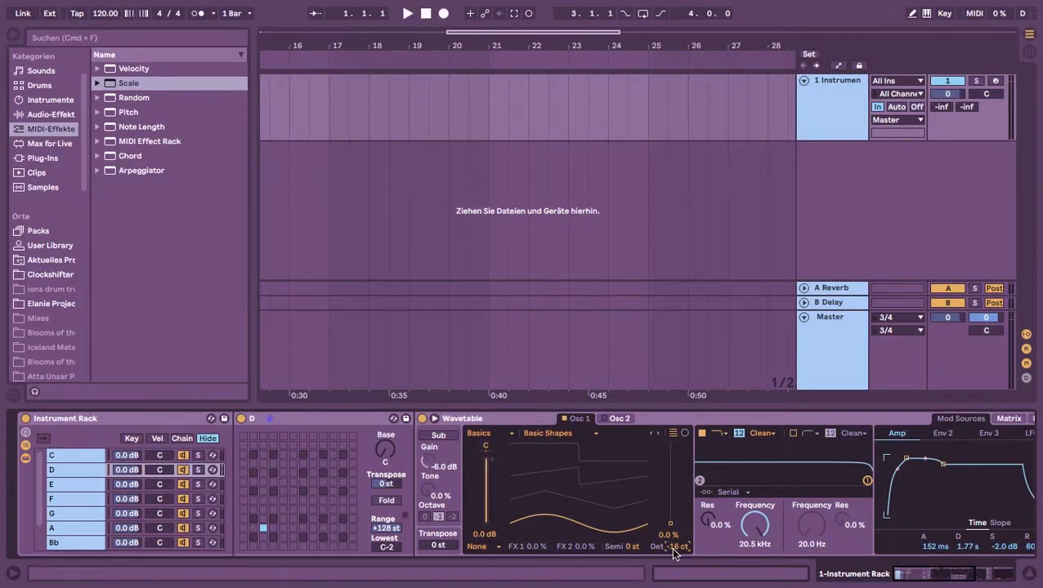
Limit the Osc 1 Detune MIDI mapping to a minimum of -15.64 ct and a maximum of 5.6 ct
key(super+m)
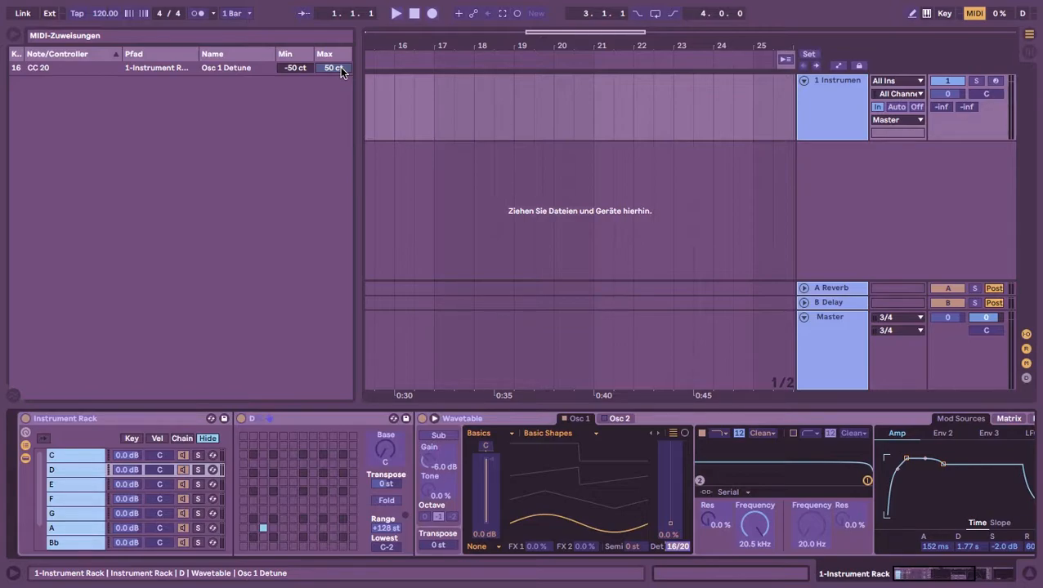
click(300, 70)
text(-15)
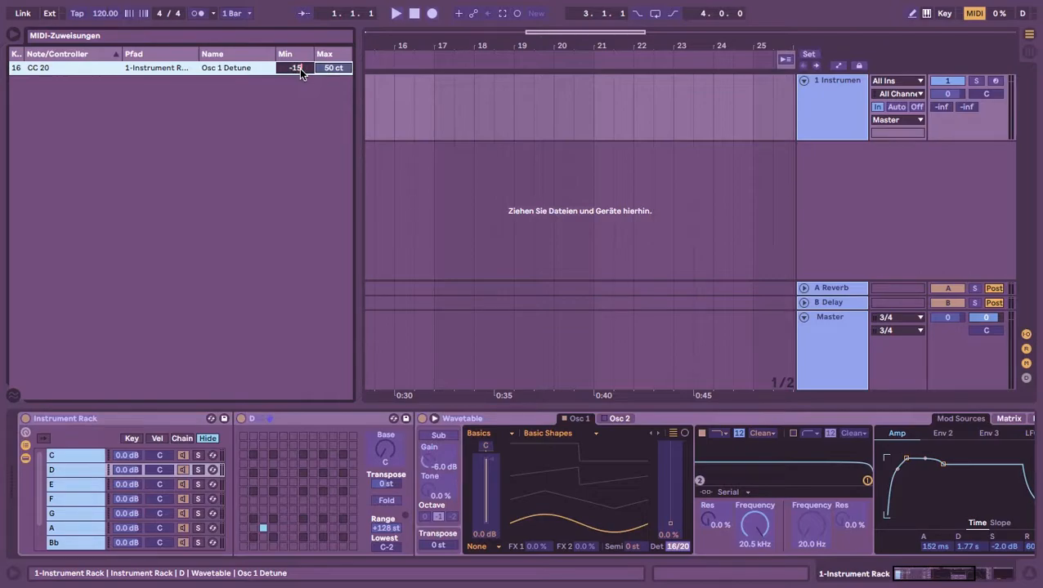
text(.64)
key(Return)
text(5.6)
key(Return)
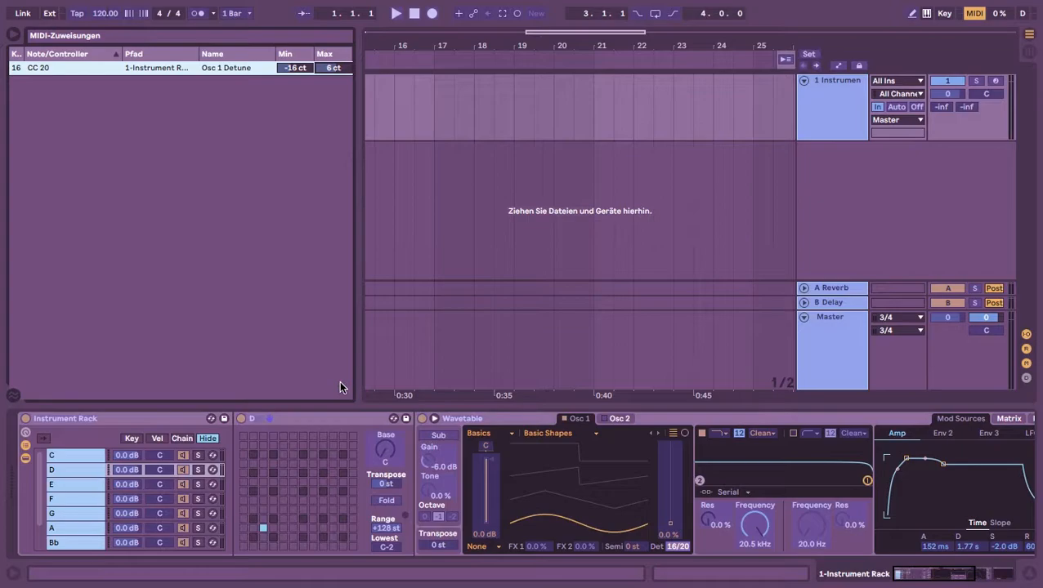
key(super+m)
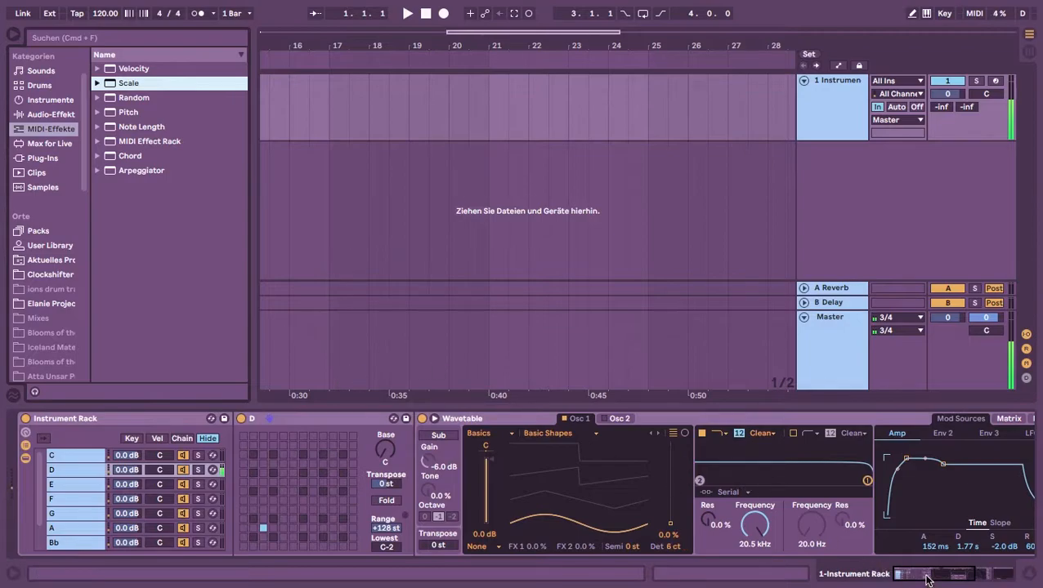
Compare the D note in the Tuner with the mapped Osc 1 detune at -16 ct and at 6 ct
drag(927, 578, 983, 577)
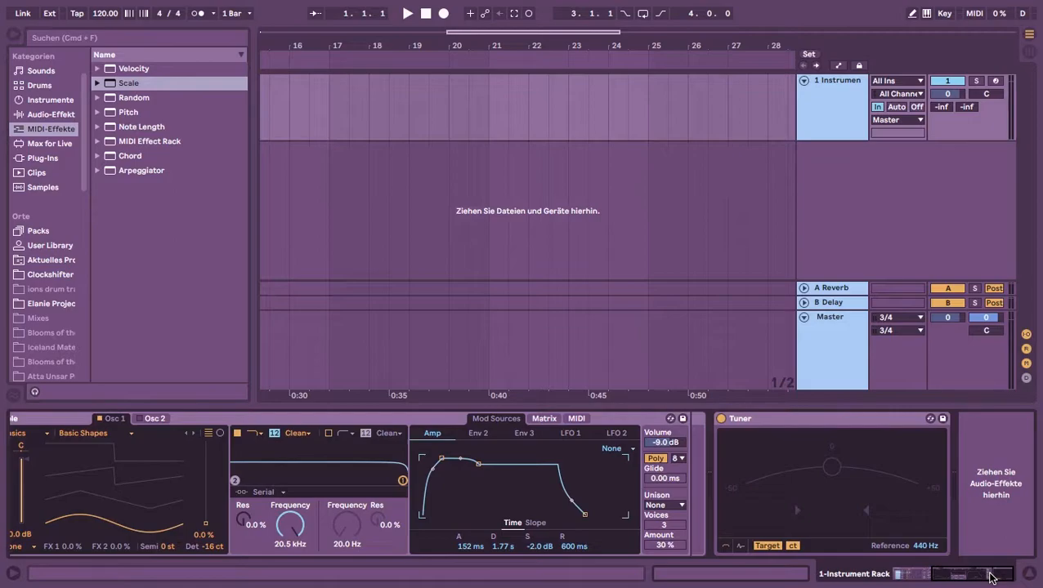
drag(989, 578, 917, 580)
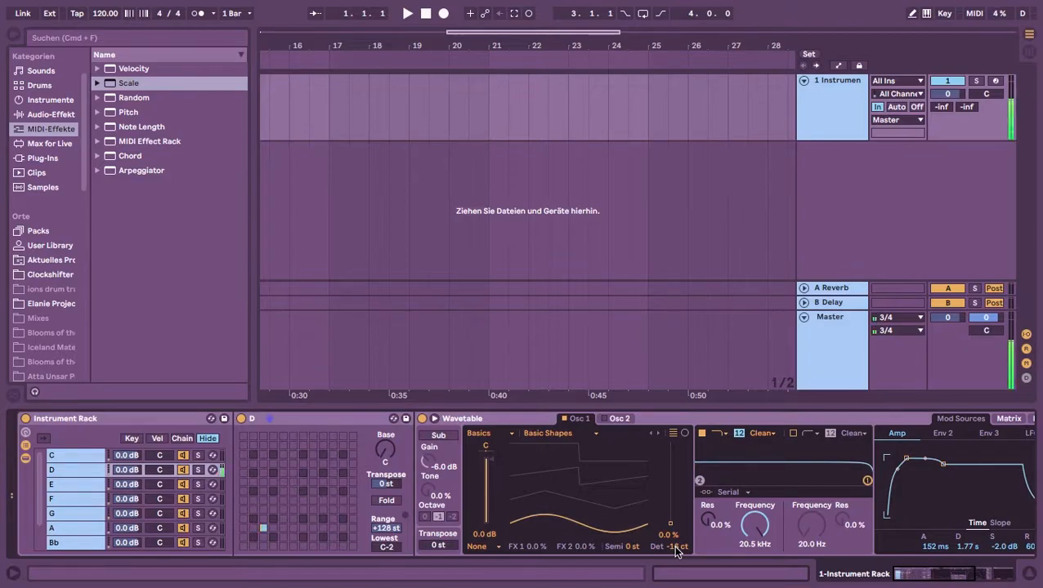
drag(675, 551, 676, 551)
scroll(675, 552, up, 5)
drag(946, 577, 1026, 583)
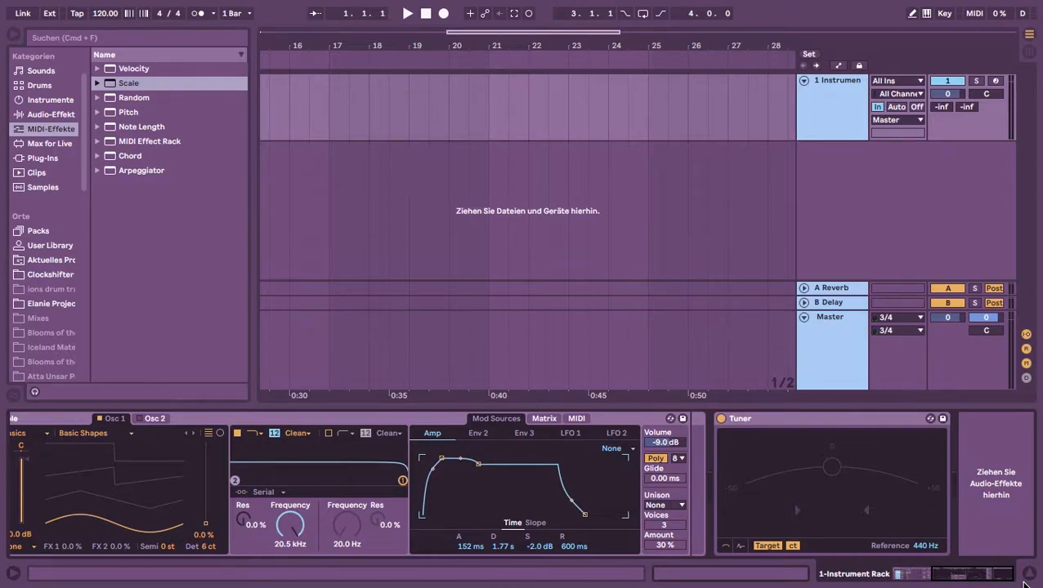
click(919, 578)
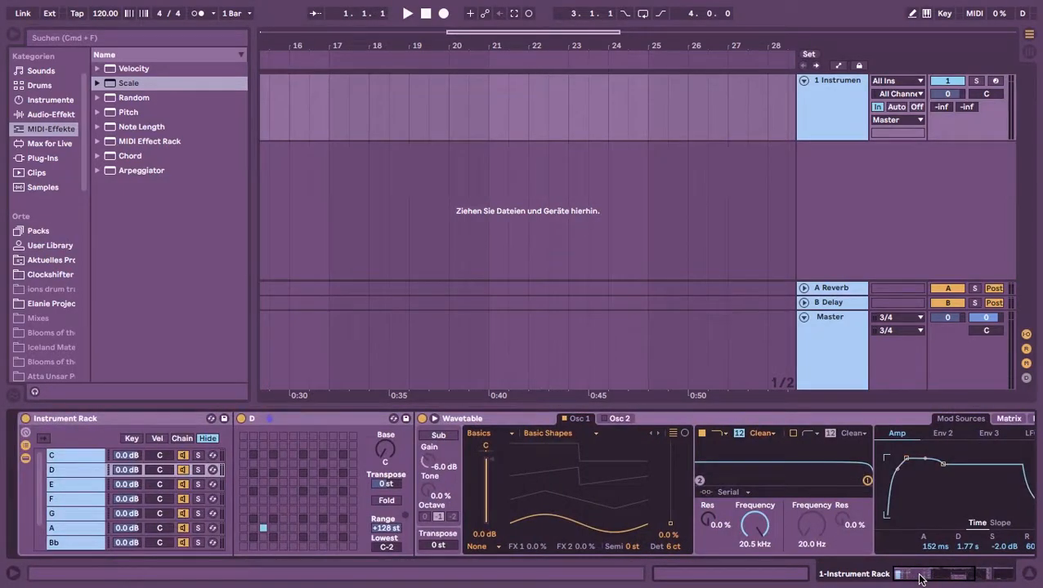